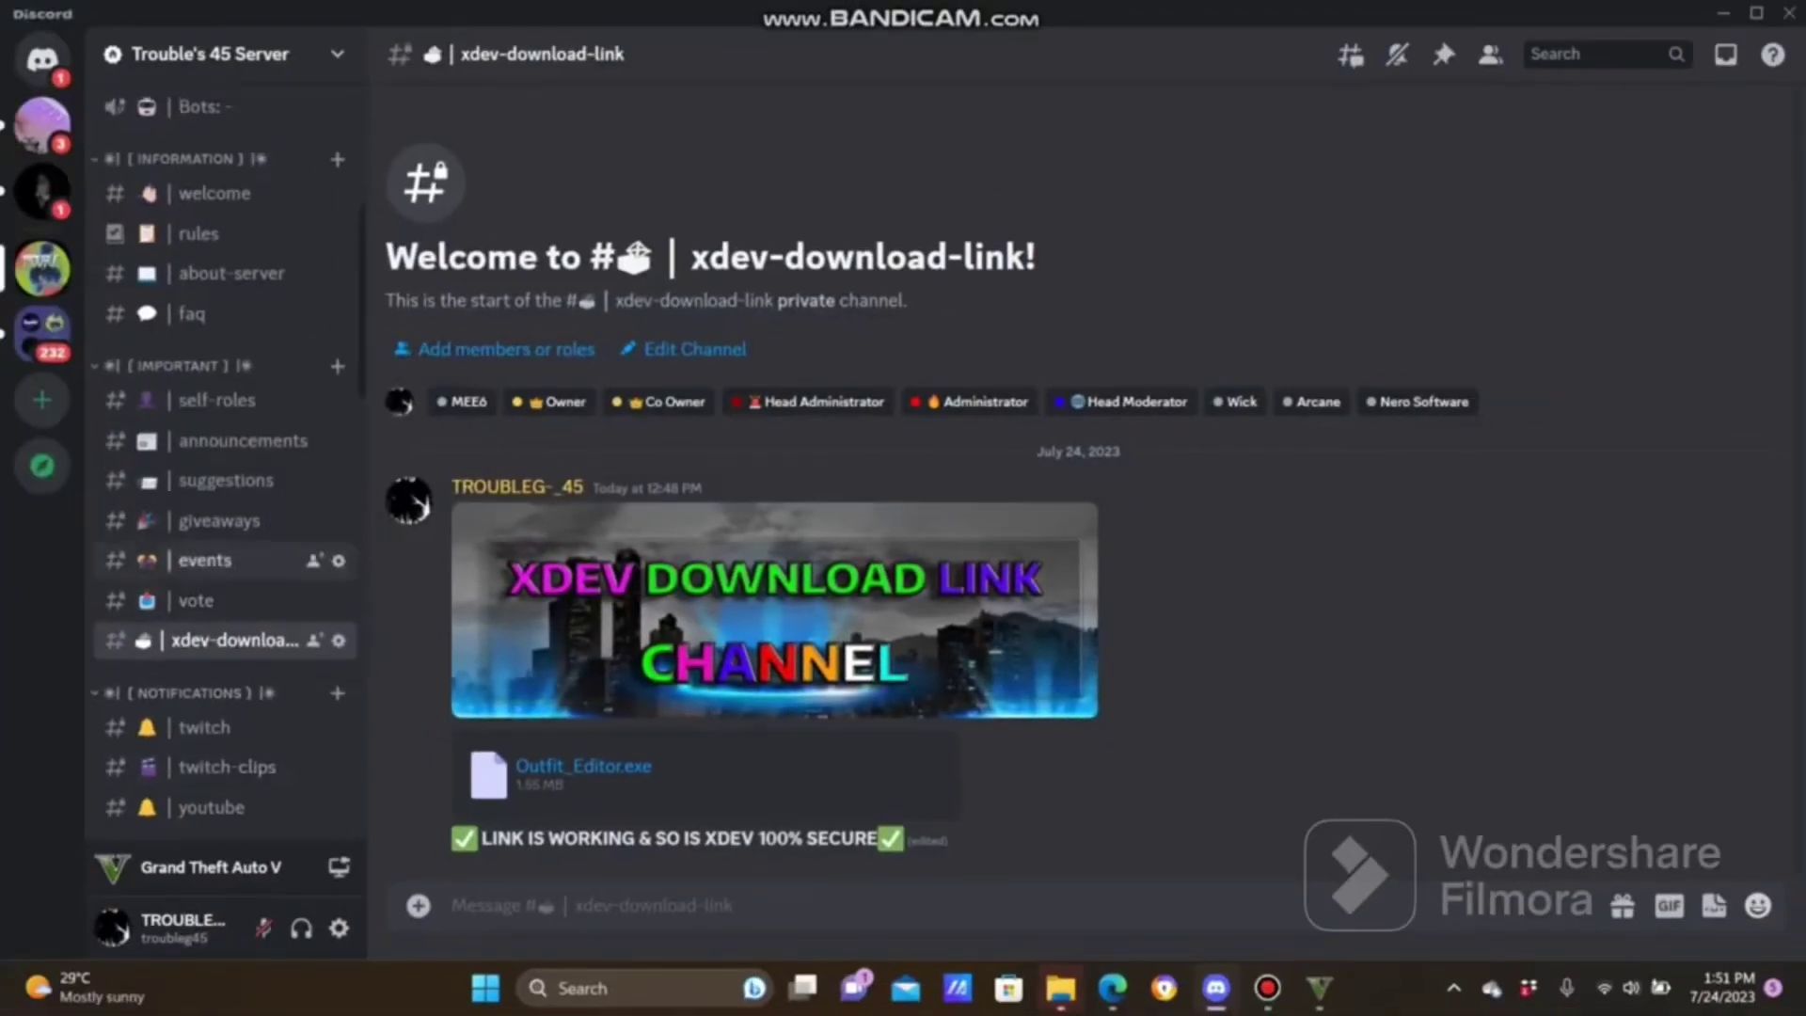
scroll(226, 494, "up", 5)
Browse the verify and rules channels, return to xdev-download-link, and bring up Windows search
left_click(201, 432)
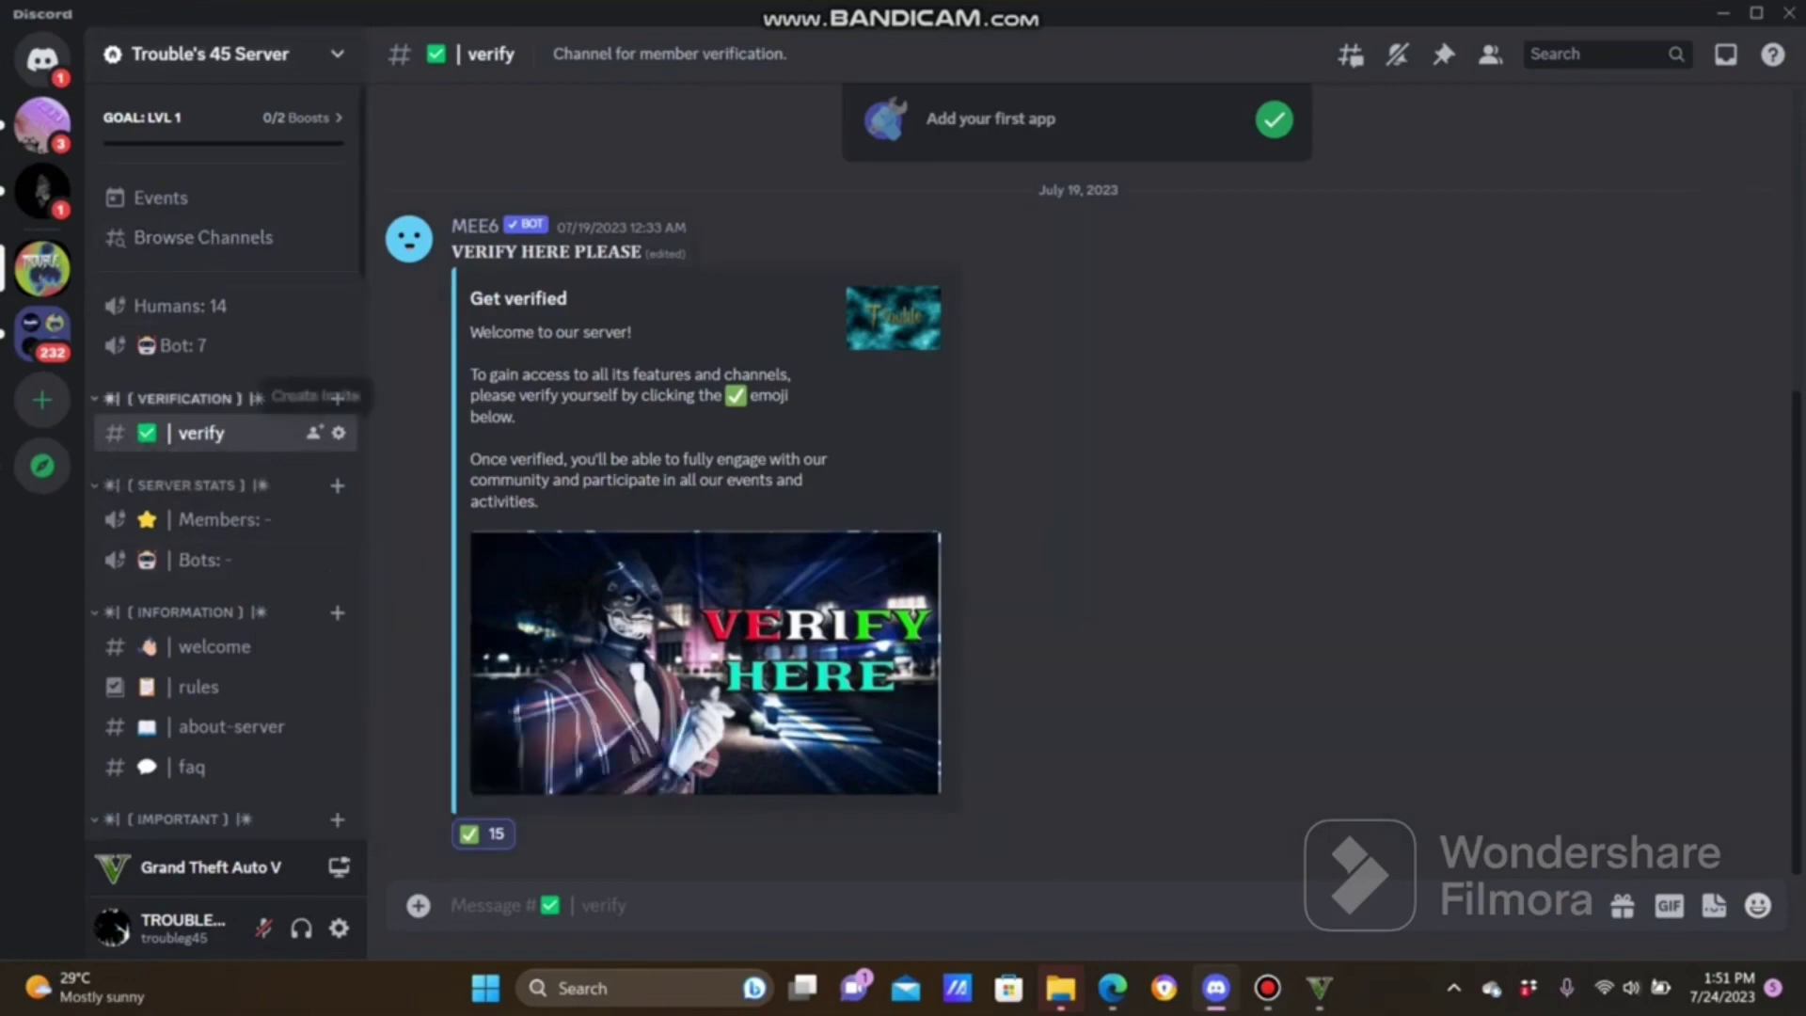
left_click(198, 686)
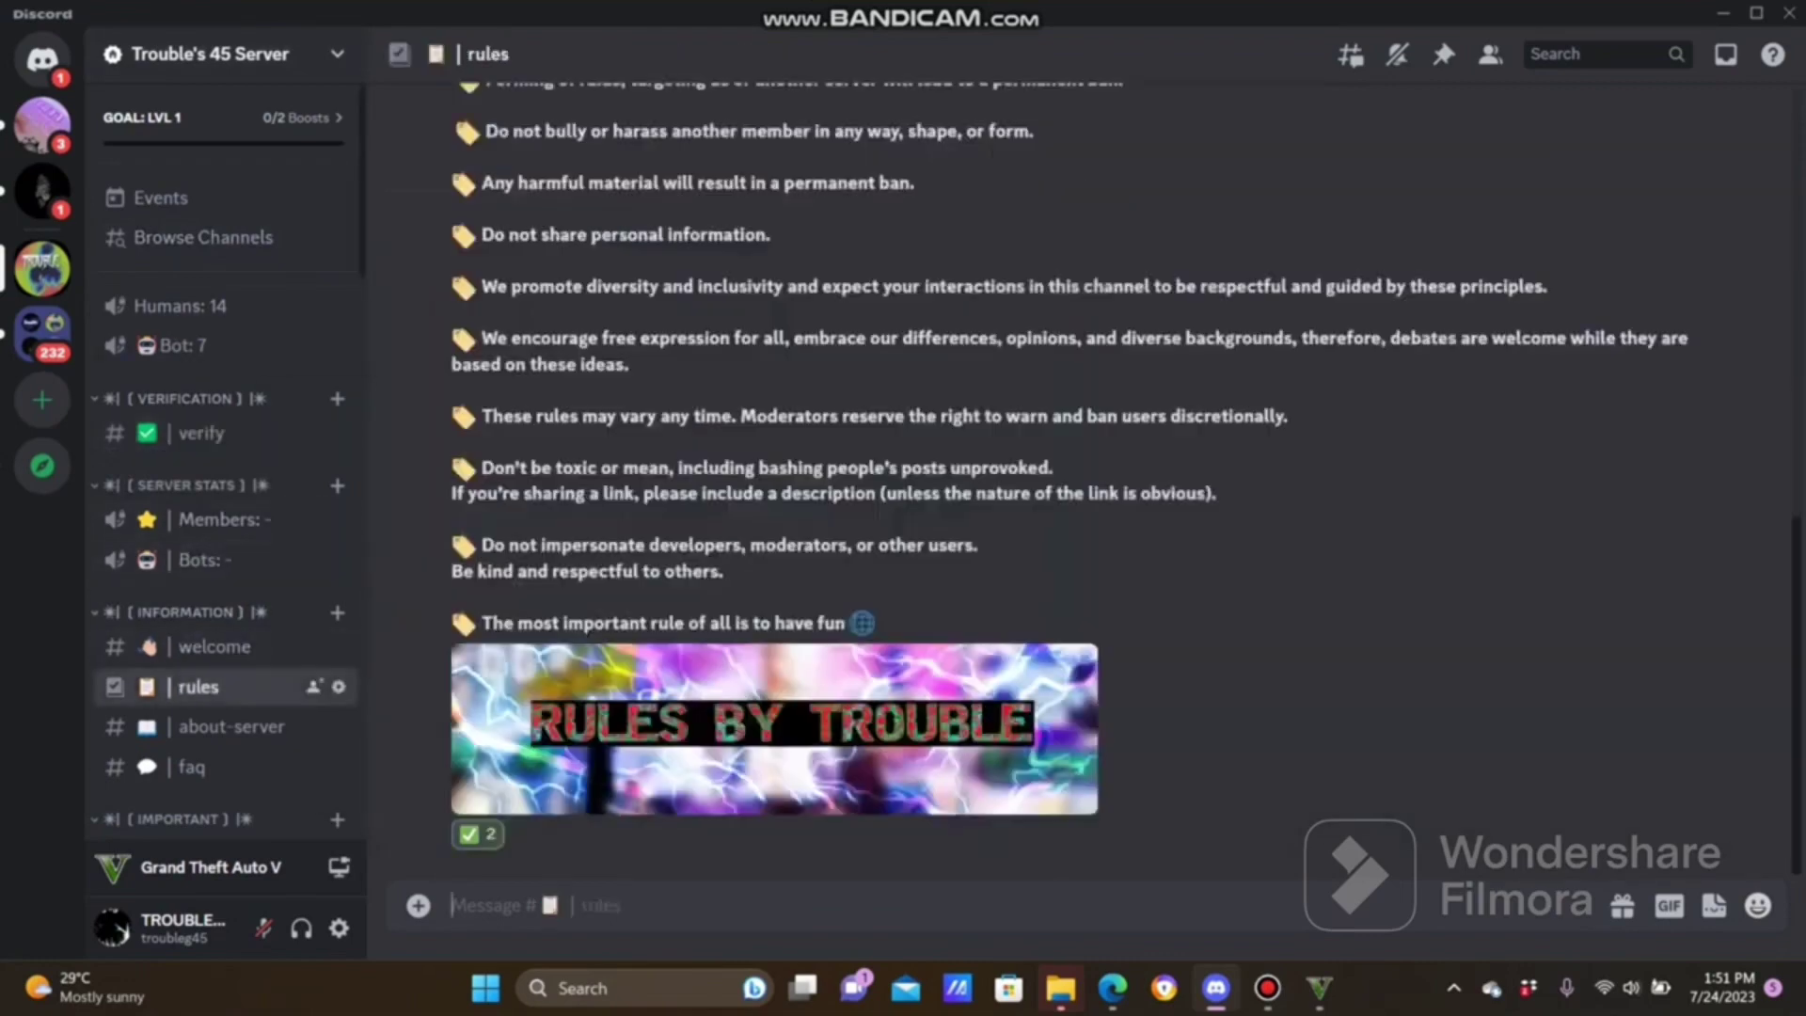
scroll(225, 565, "down", 4)
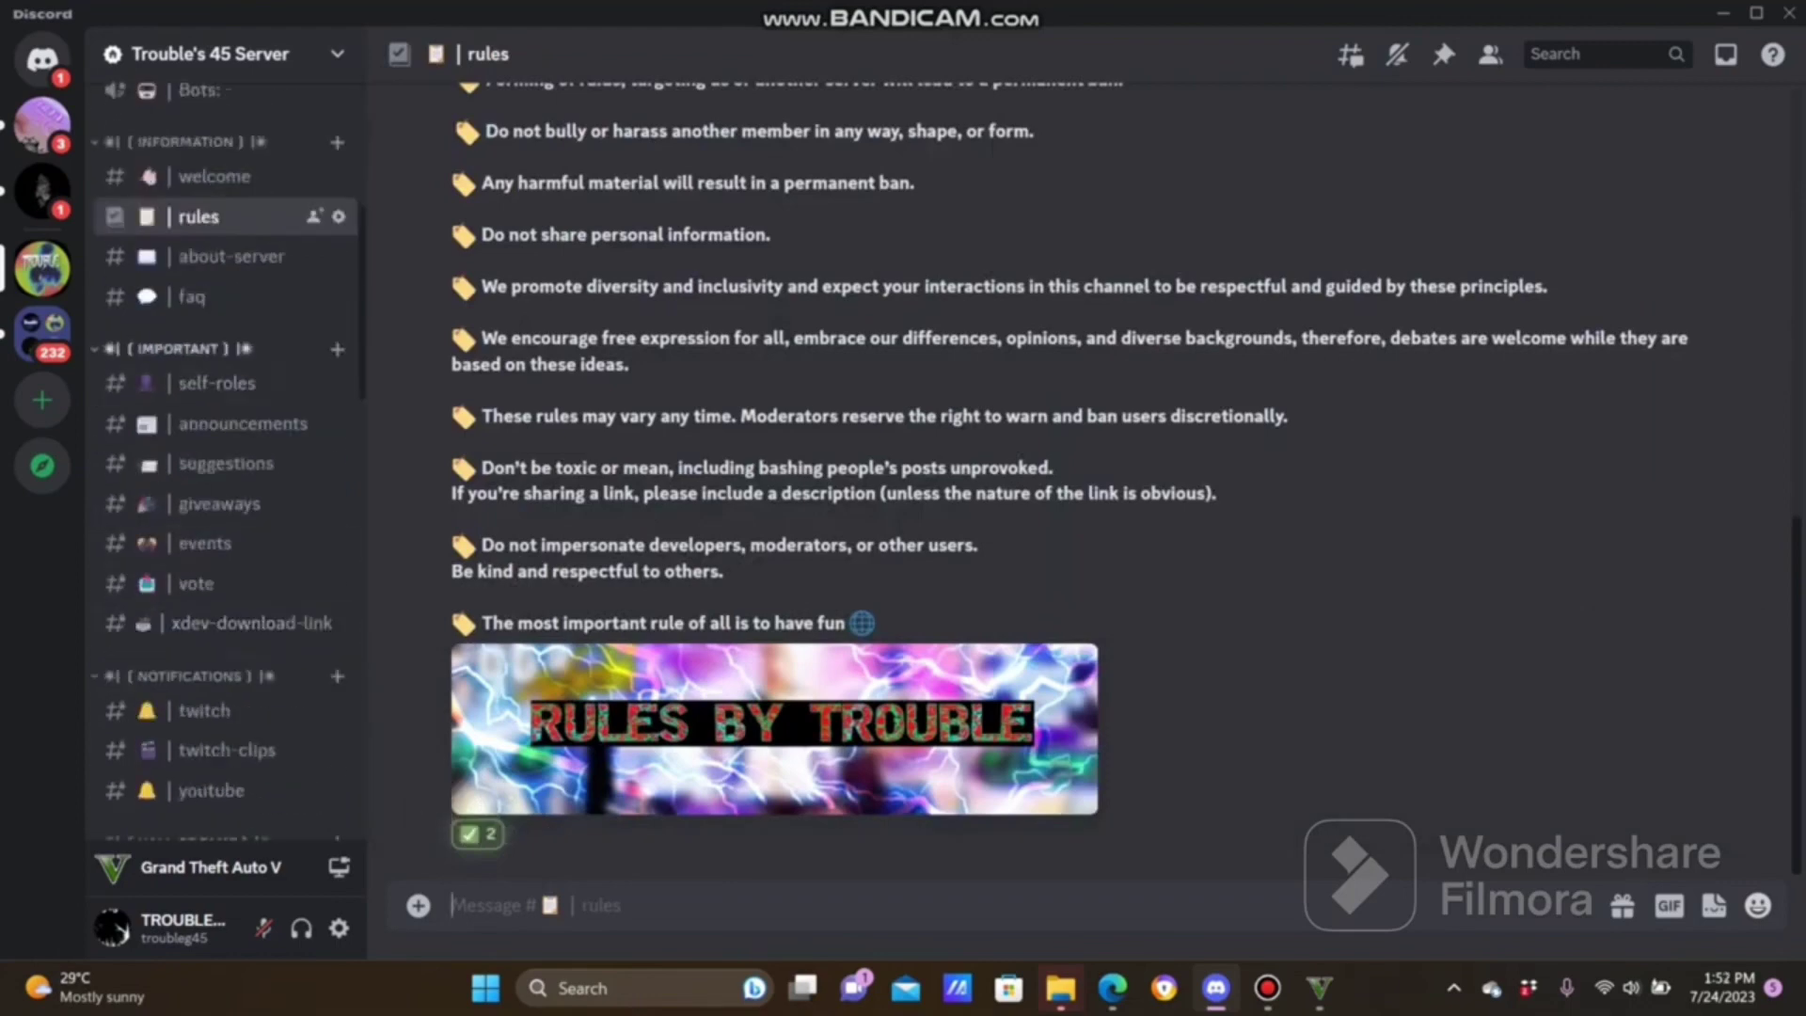
left_click(234, 622)
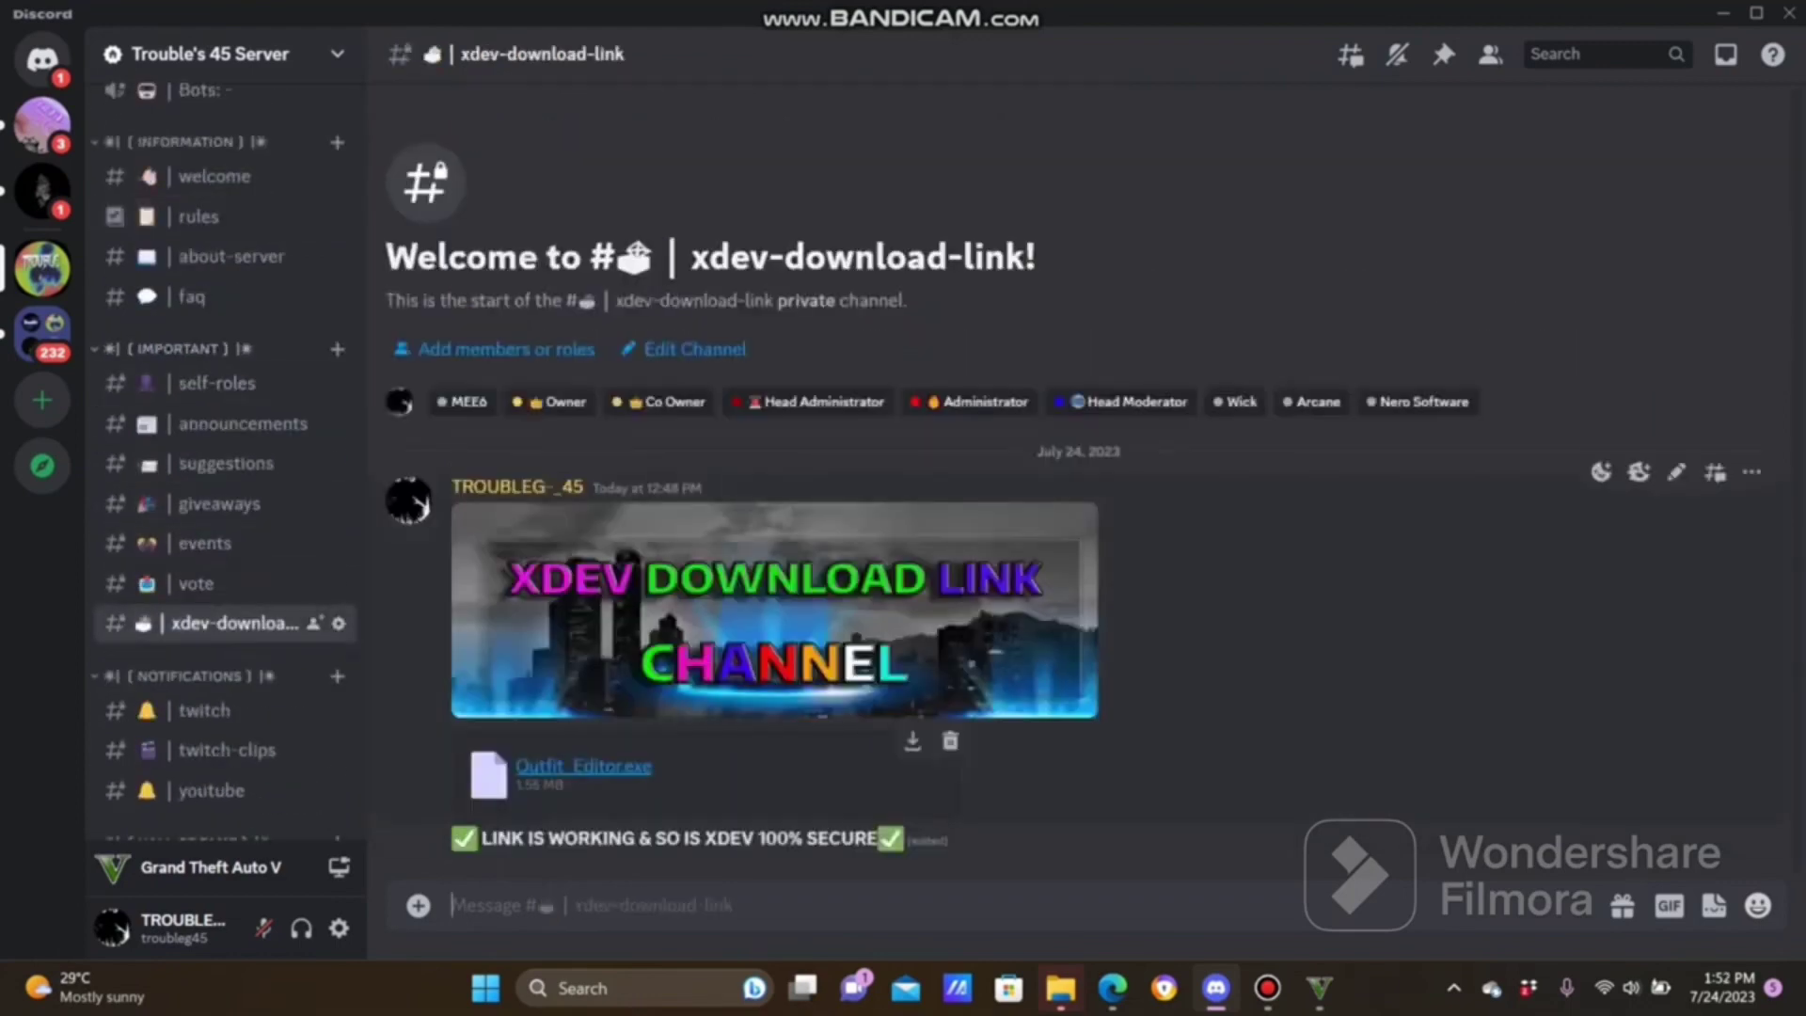
key("super")
type("xdEV_NEW_UPDATE_1.611 (")
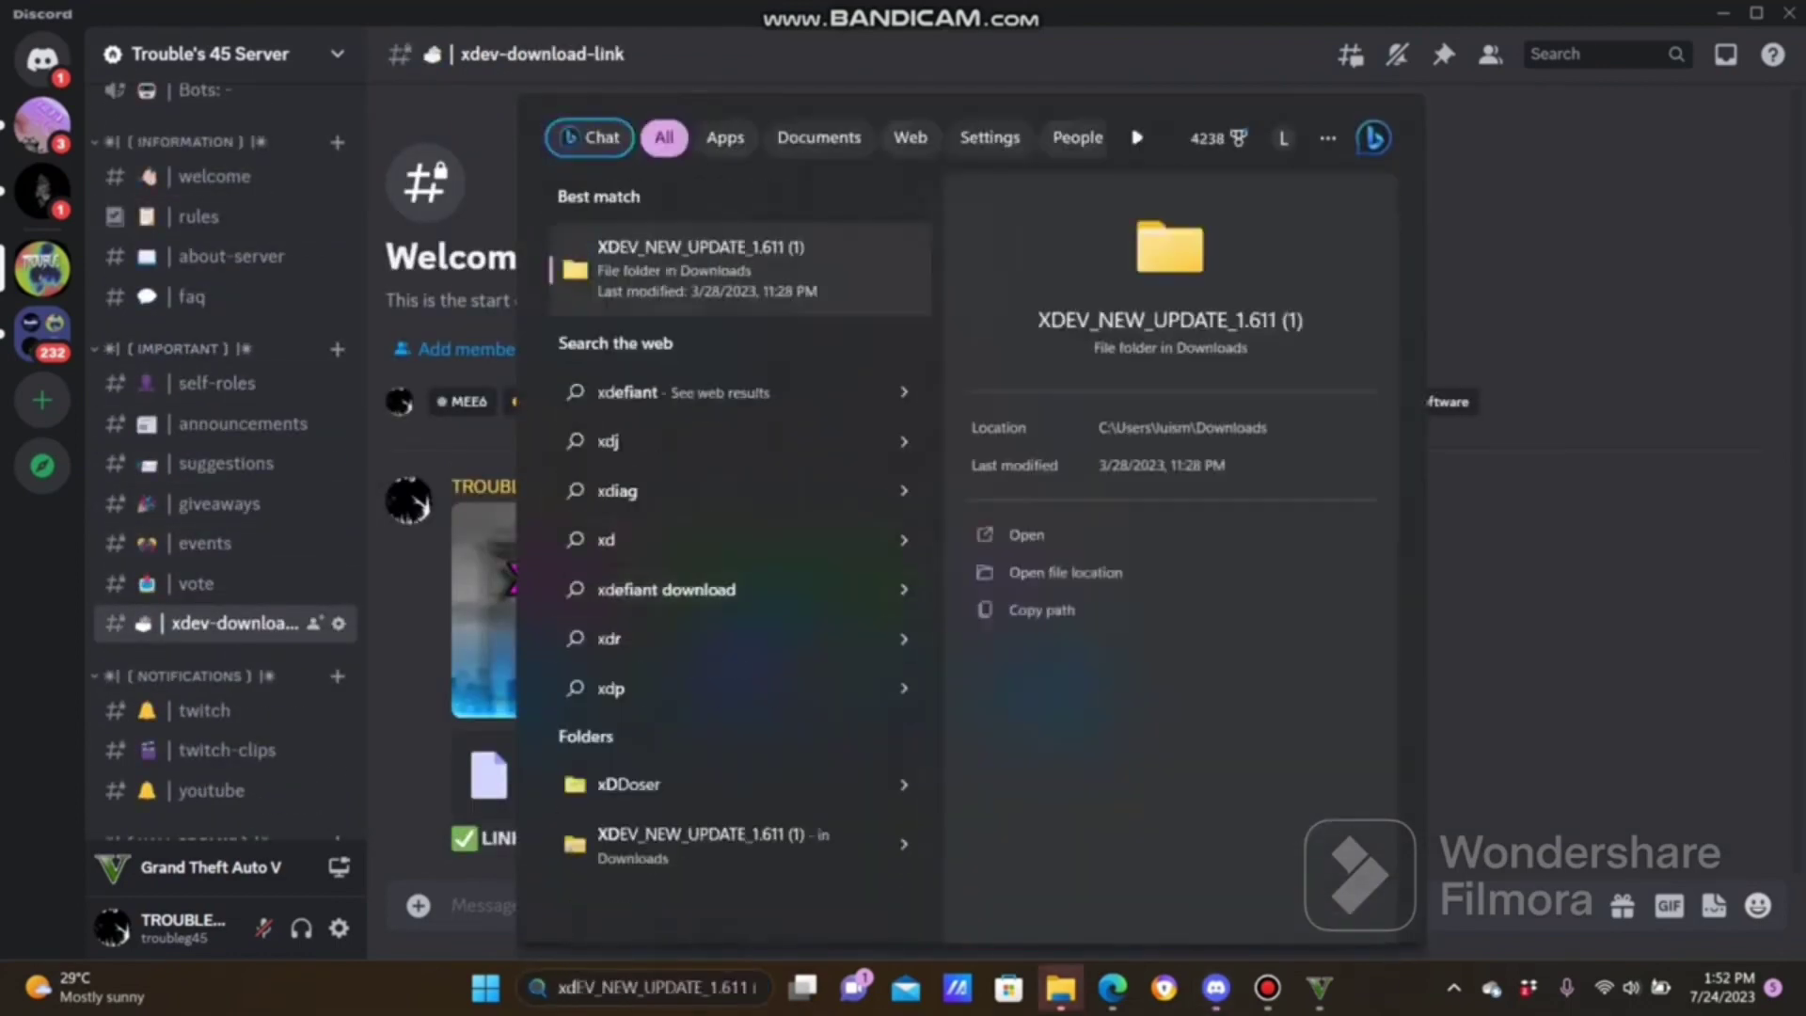
Open File Explorer on the Downloads folder where Outfit_Editor.exe was saved
left_click(1122, 861)
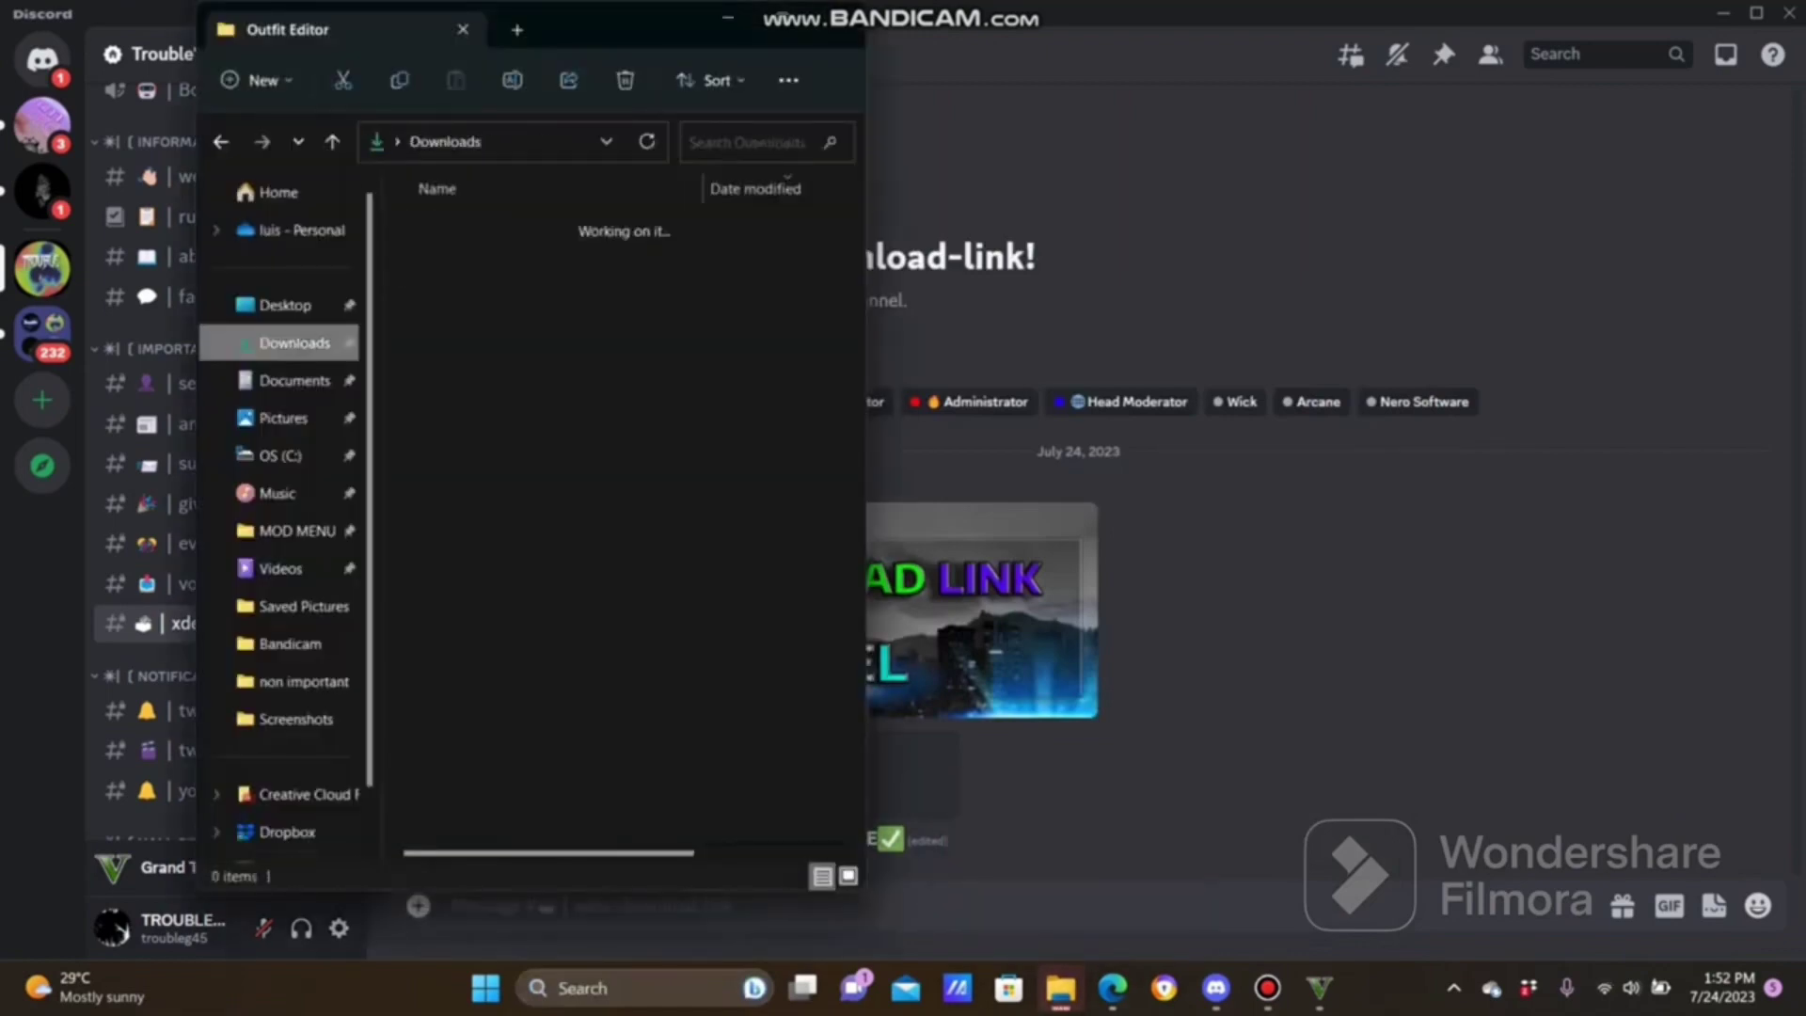